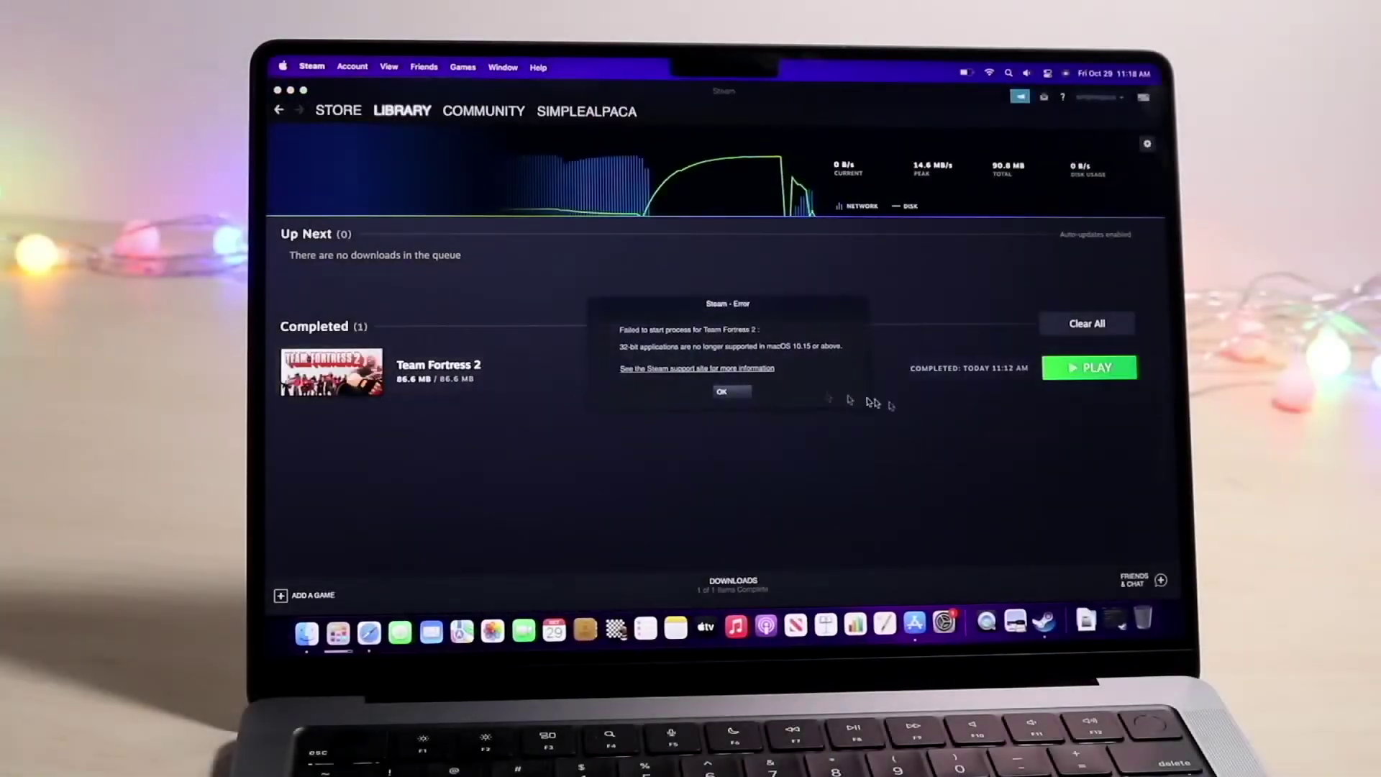
Dismiss the Team Fortress 2 launch error, glance at Memories in Photos, then close Photos.
left_click(724, 393)
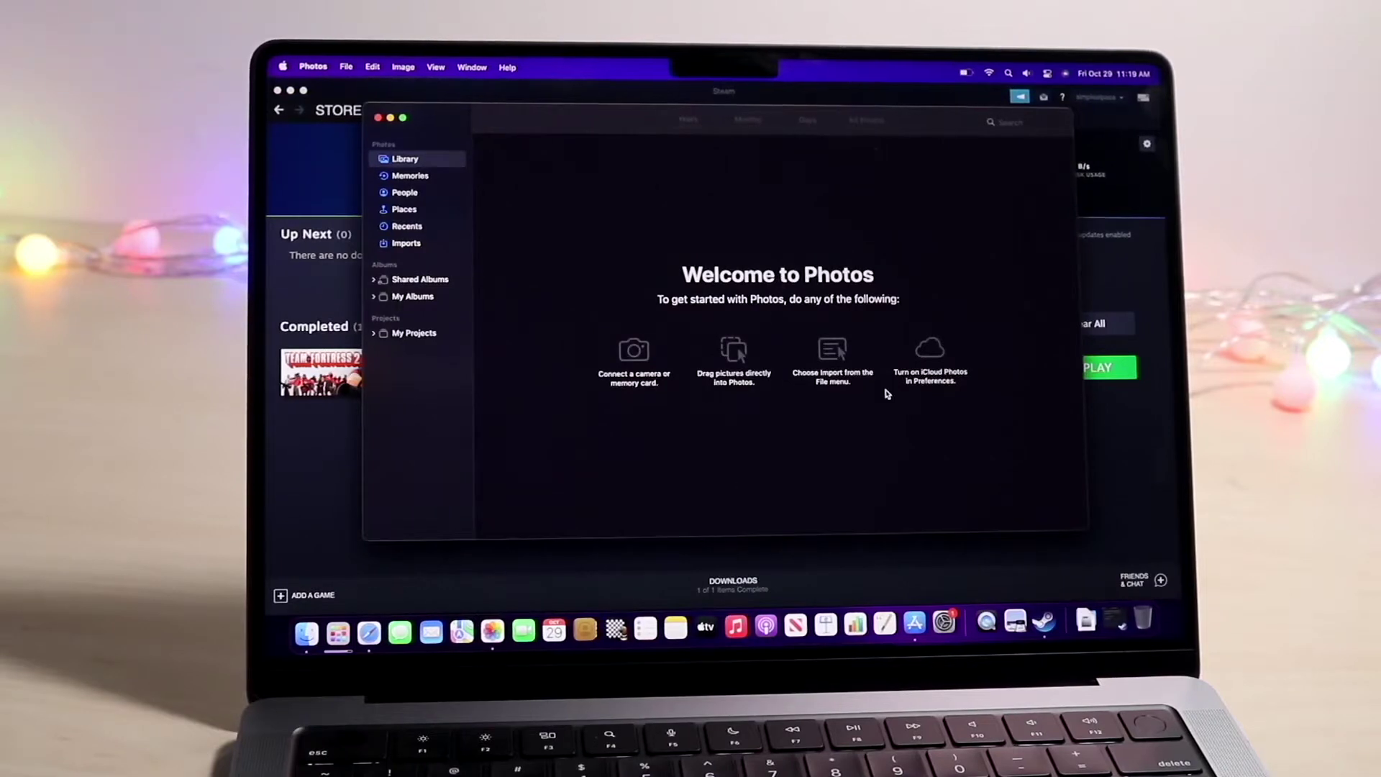
left_click(396, 176)
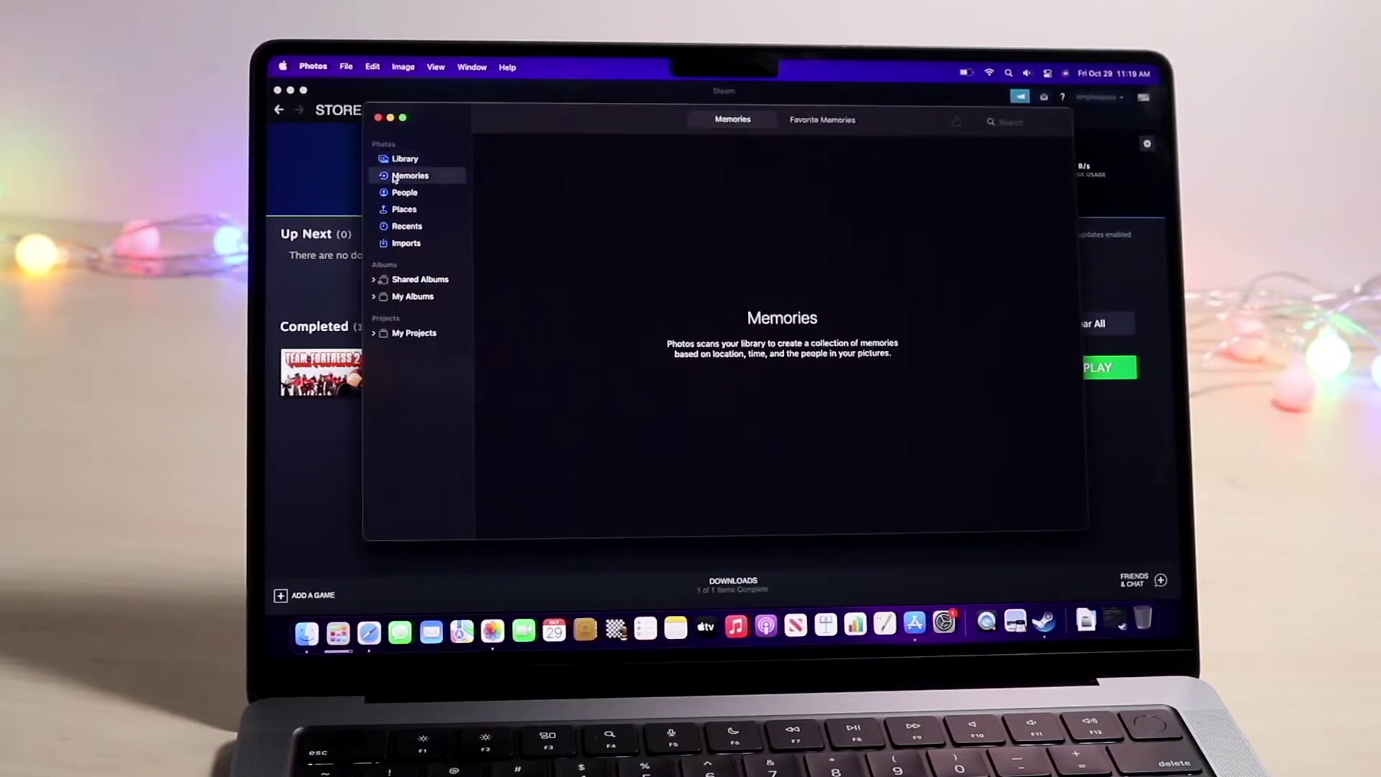
left_click(407, 159)
left_click(378, 117)
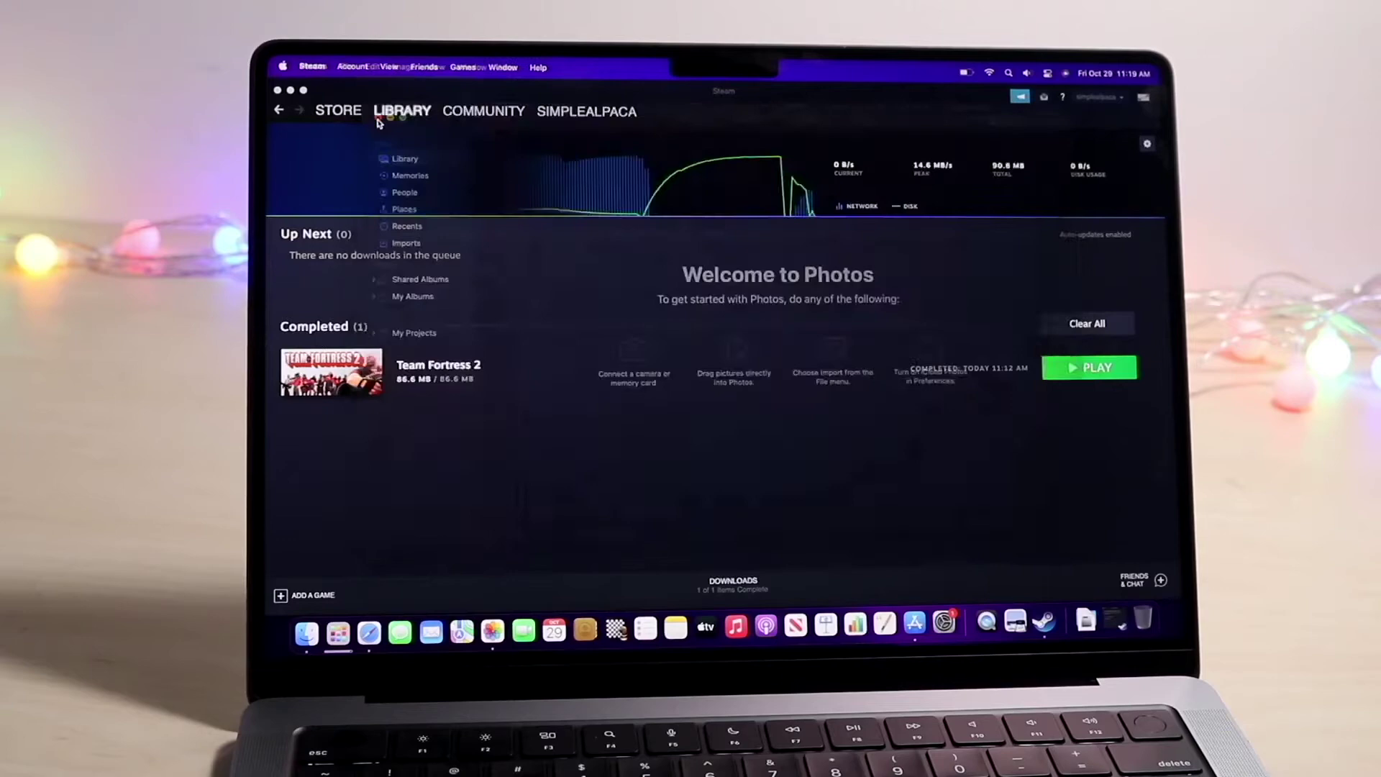
Close the Steam, App Store and Safari windows.
left_click(276, 90)
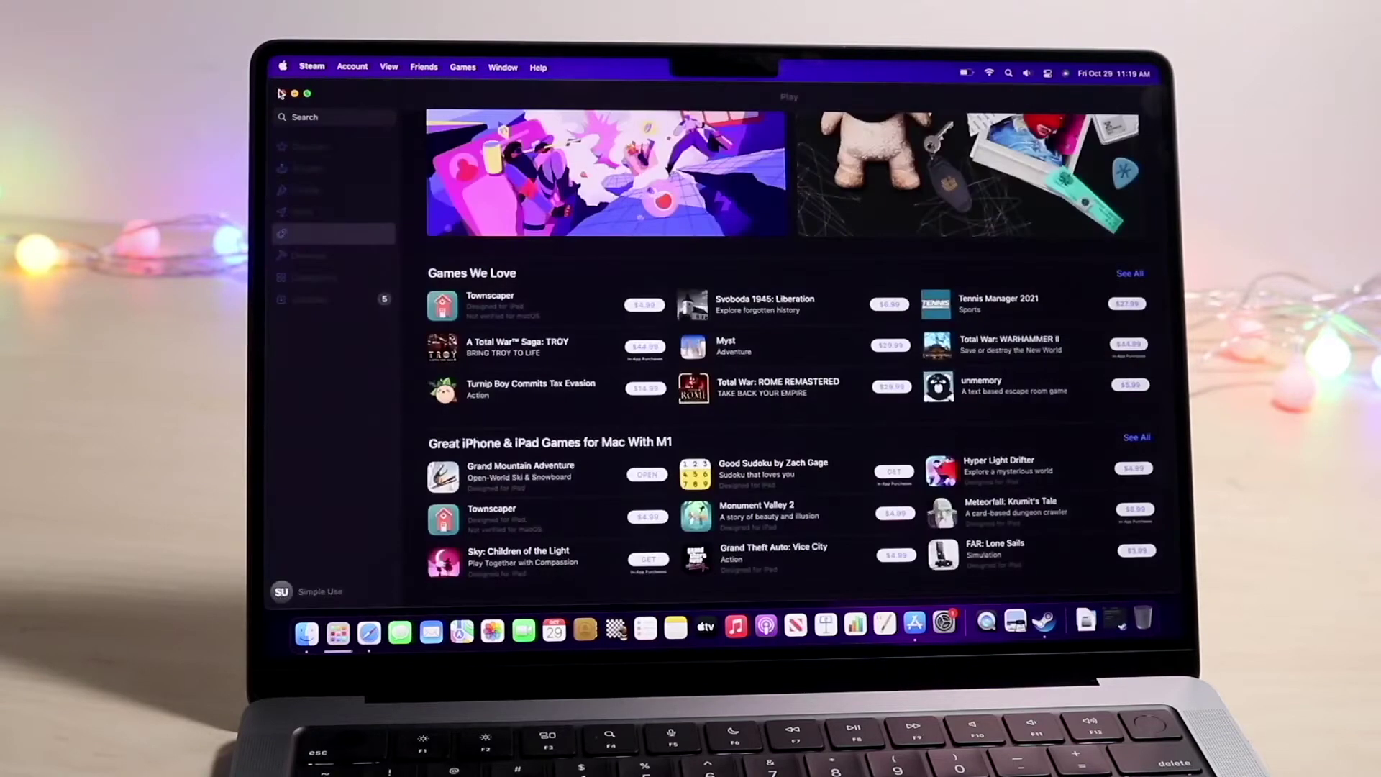
left_click(281, 91)
left_click(341, 93)
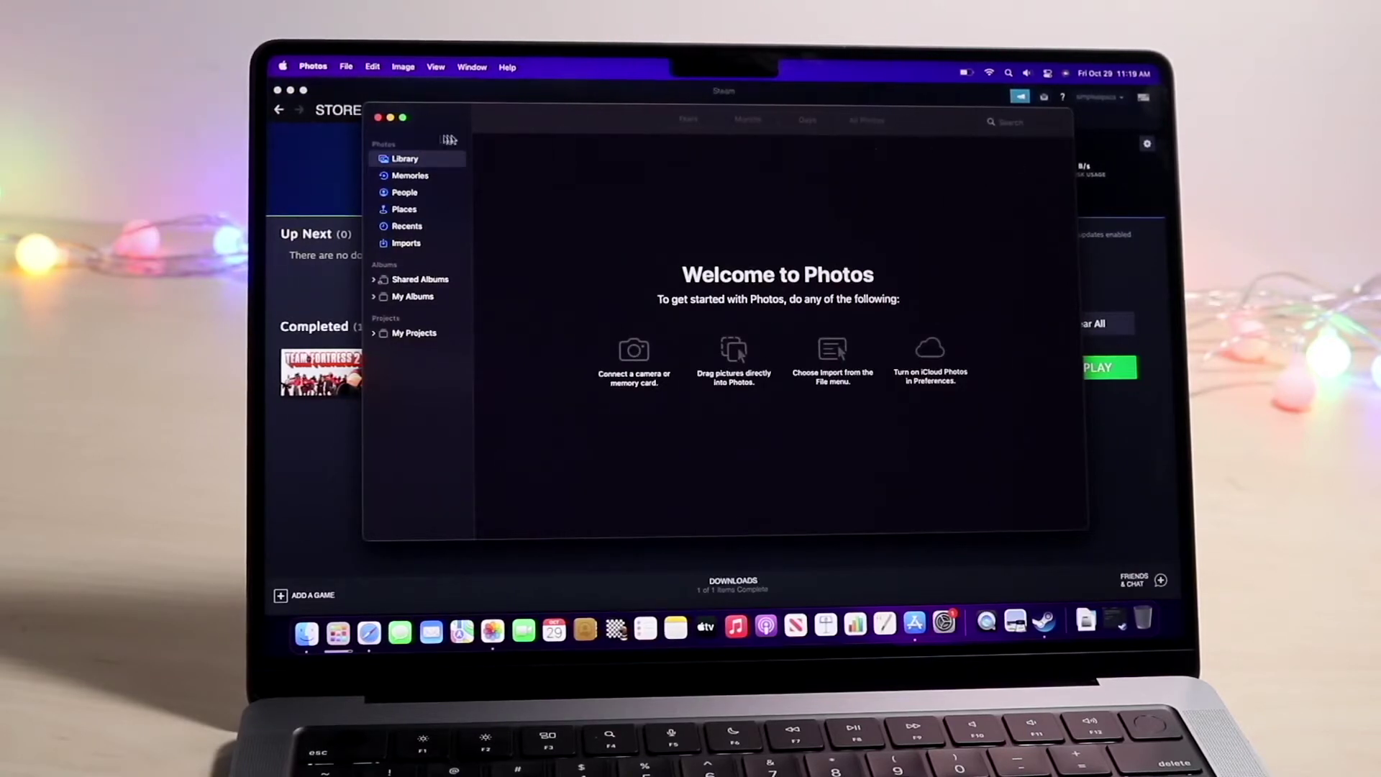
Glance at Places in Photos, then close Photos, Steam, Safari and the Applications folder.
left_click(396, 207)
left_click(407, 162)
left_click(378, 119)
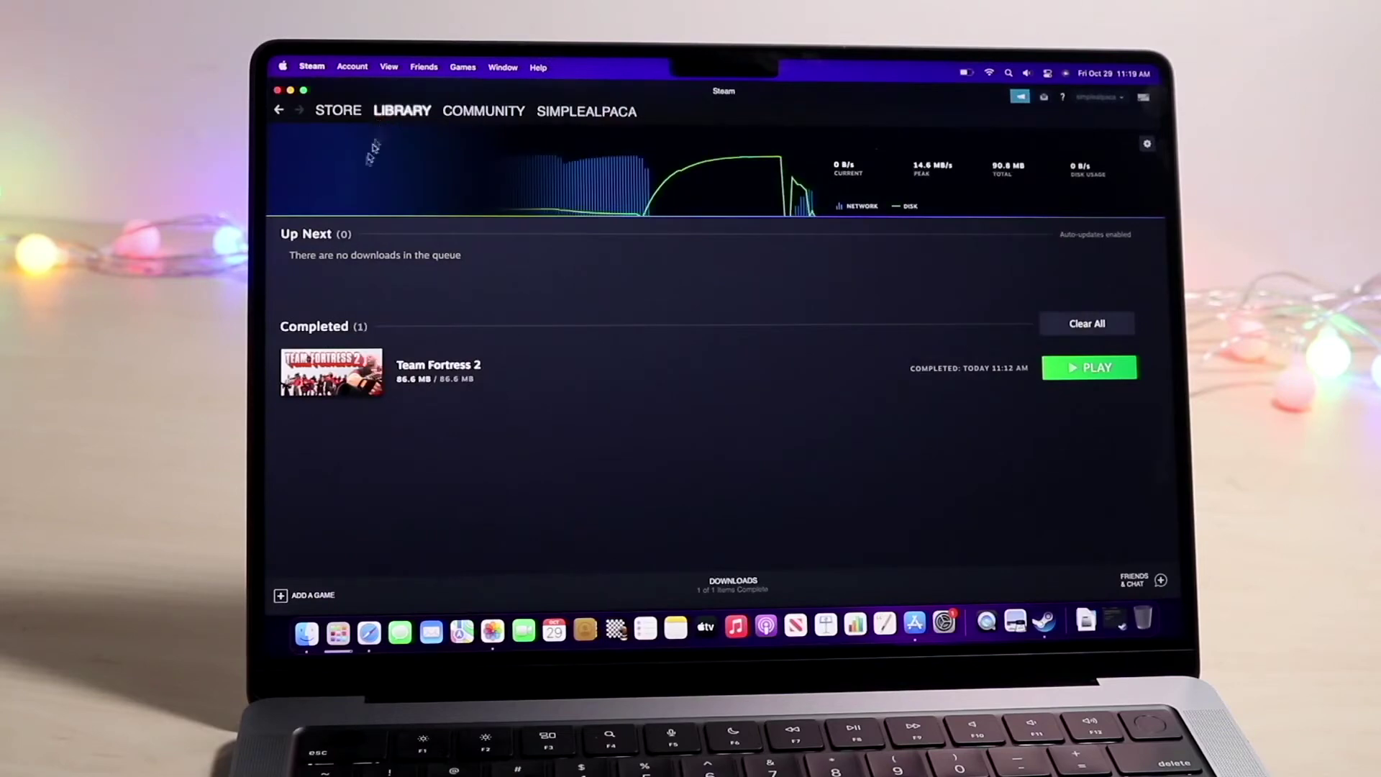
left_click(280, 91)
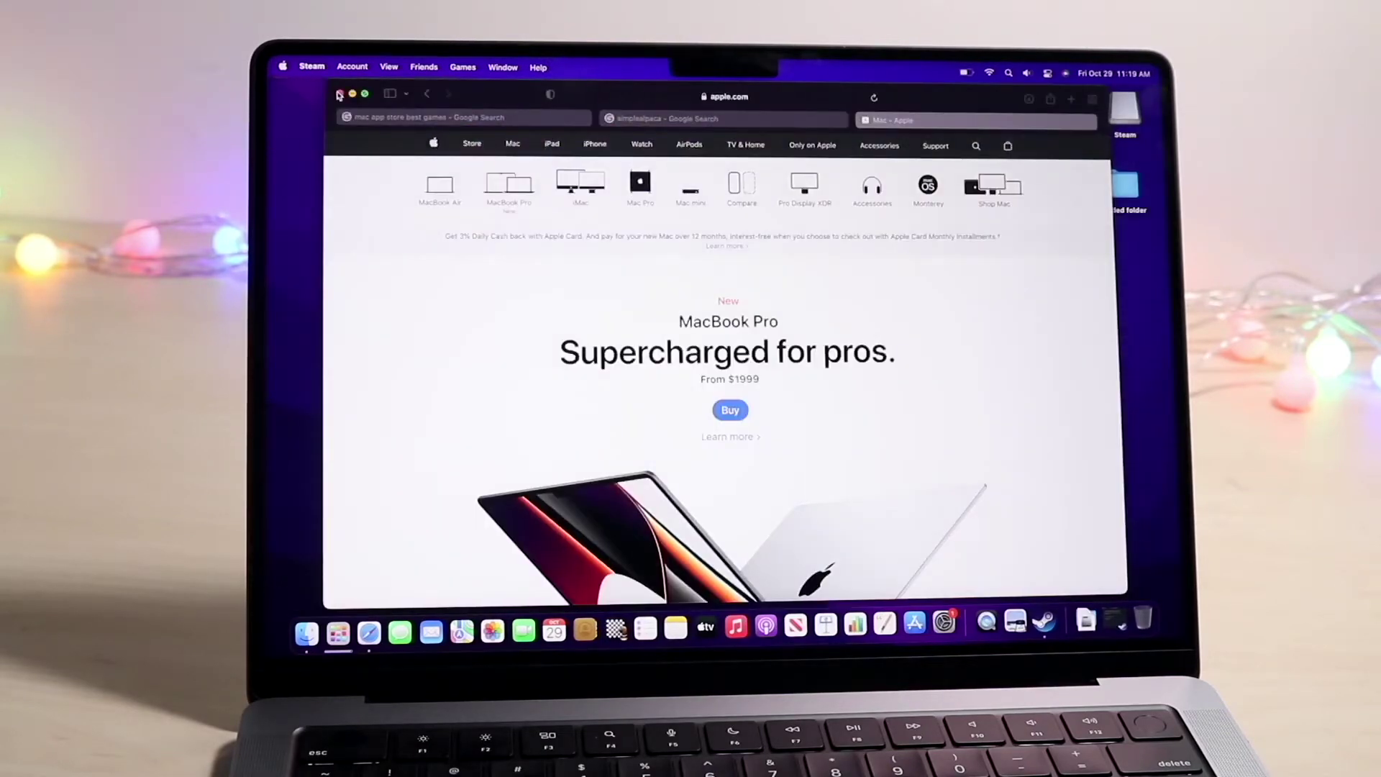
left_click(339, 94)
left_click(462, 160)
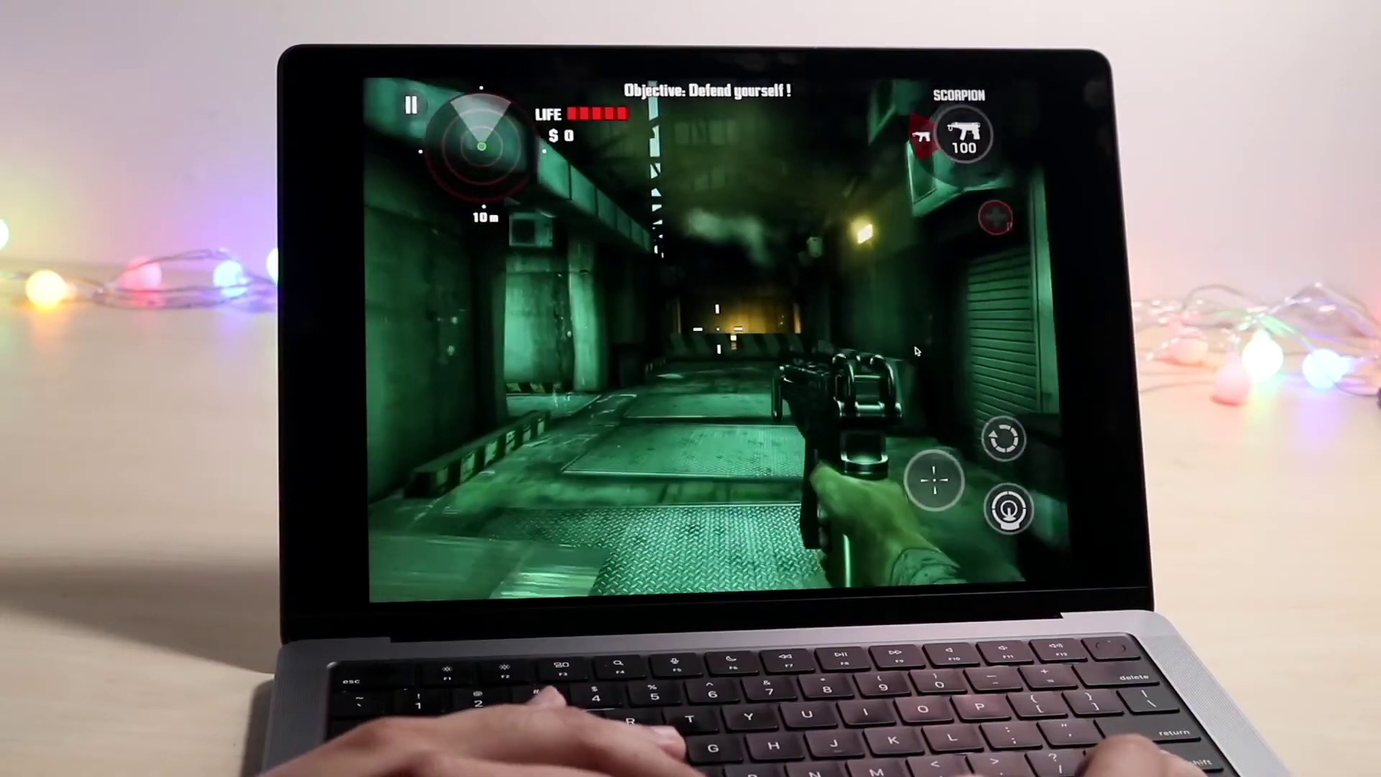
Turn toward the corridor zombies, shoot them down, and reload the Scorpion.
key("a")
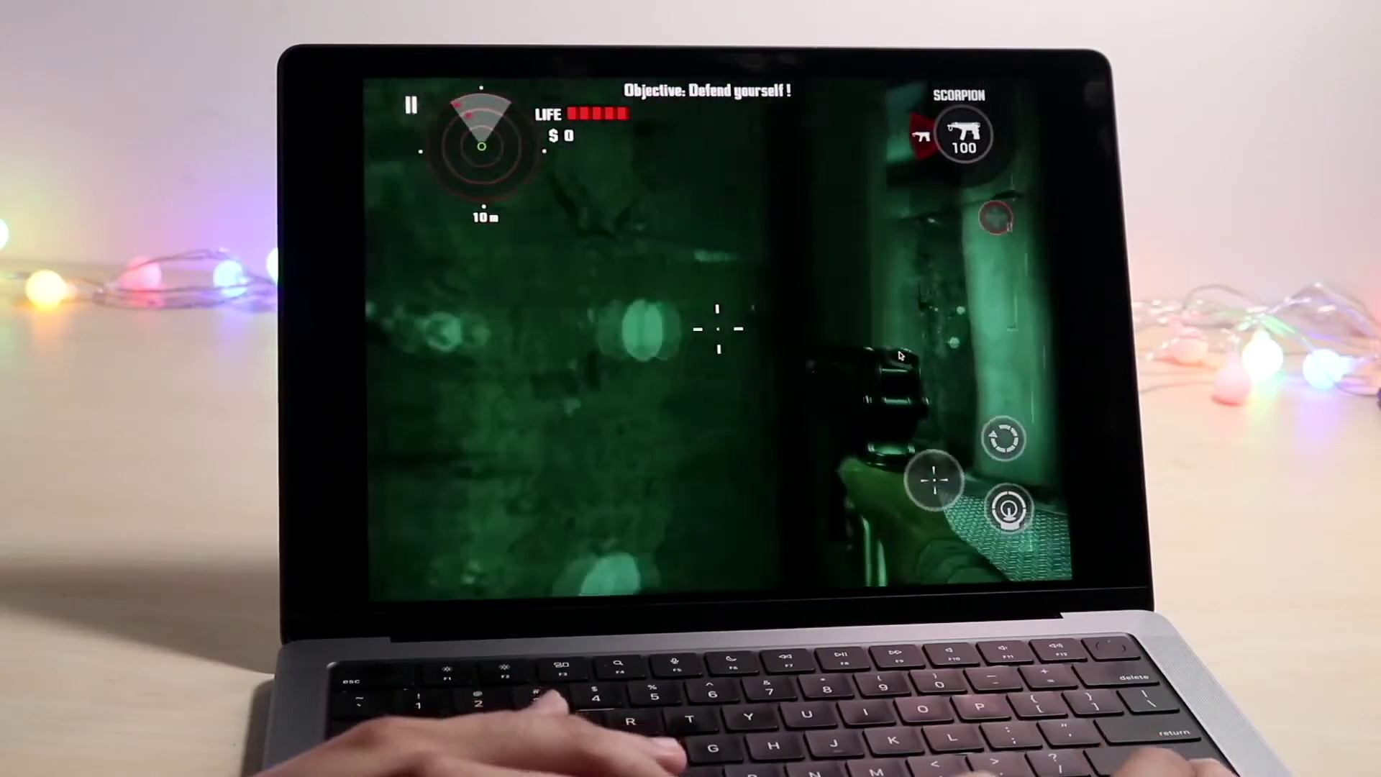
key("d")
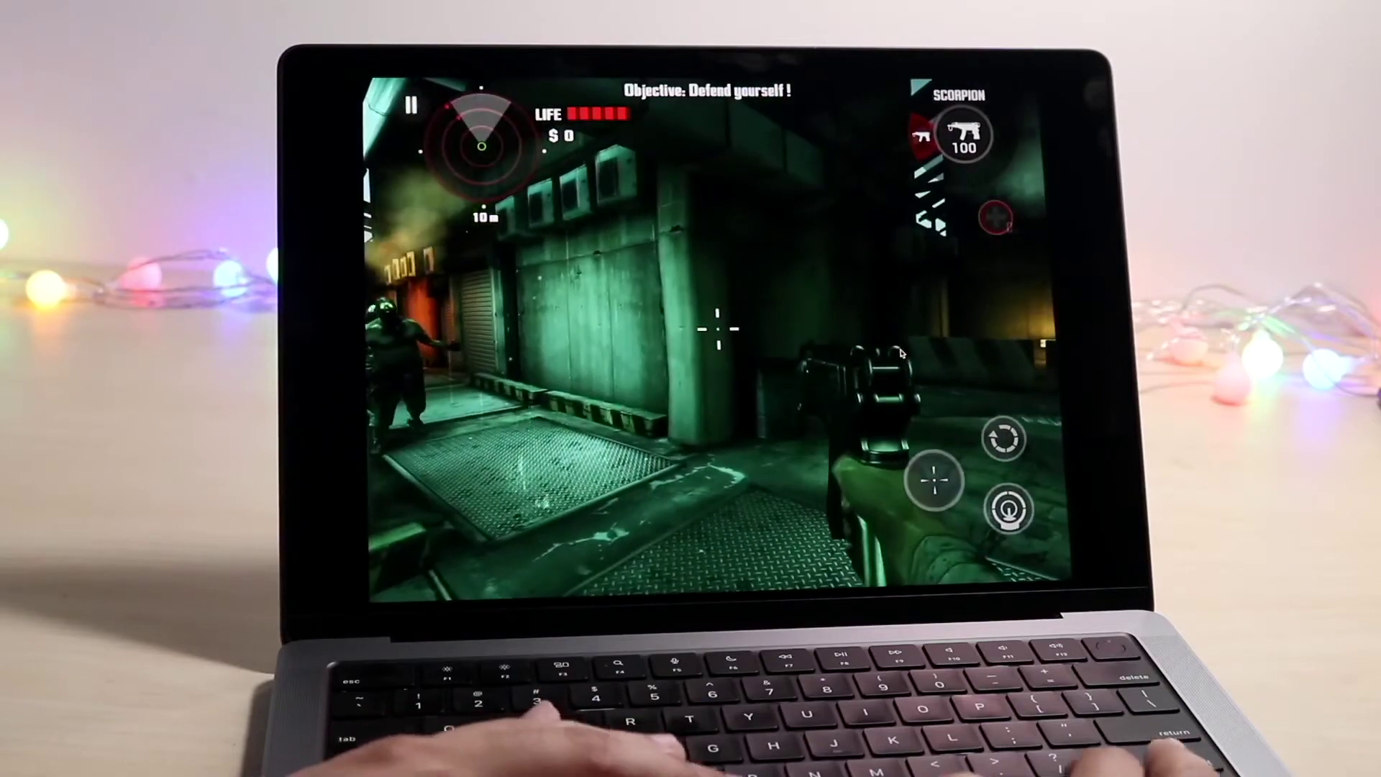
key("d")
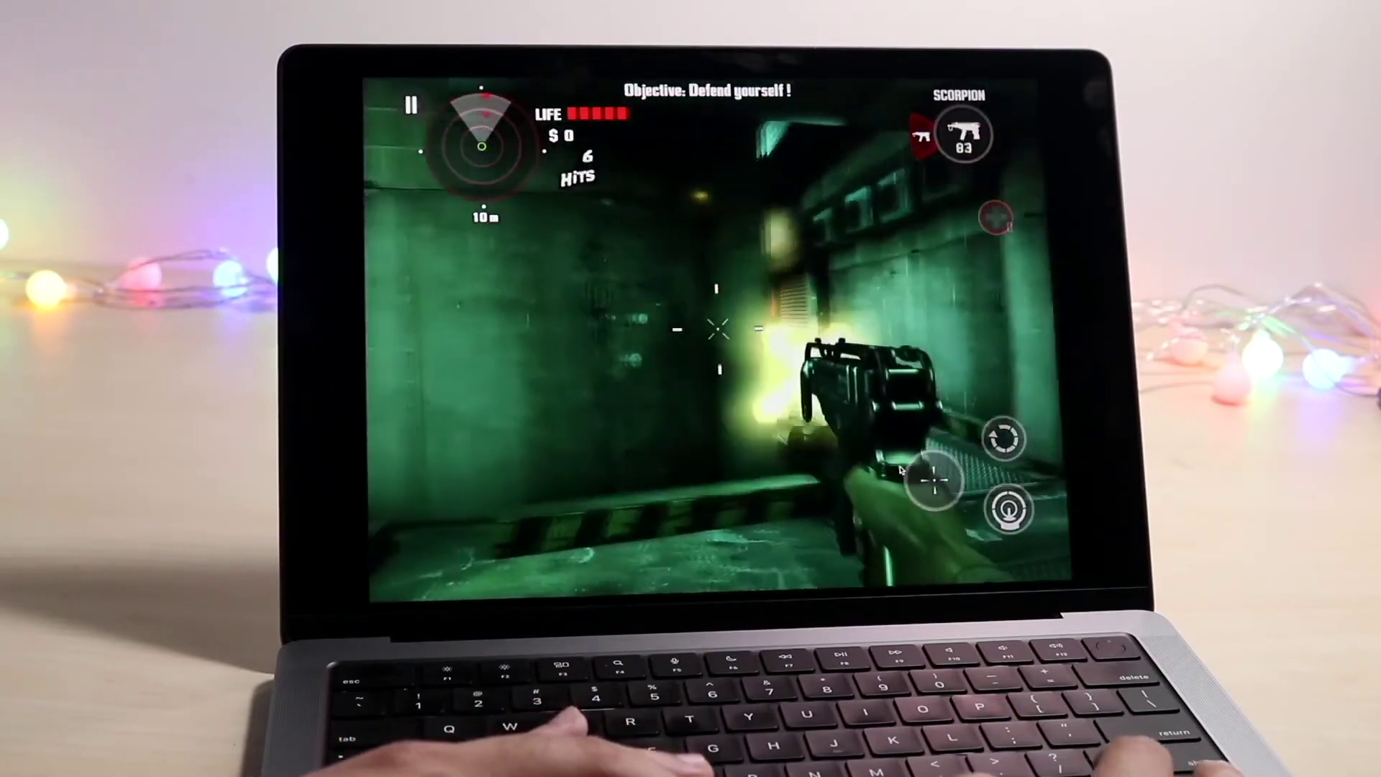
key("d")
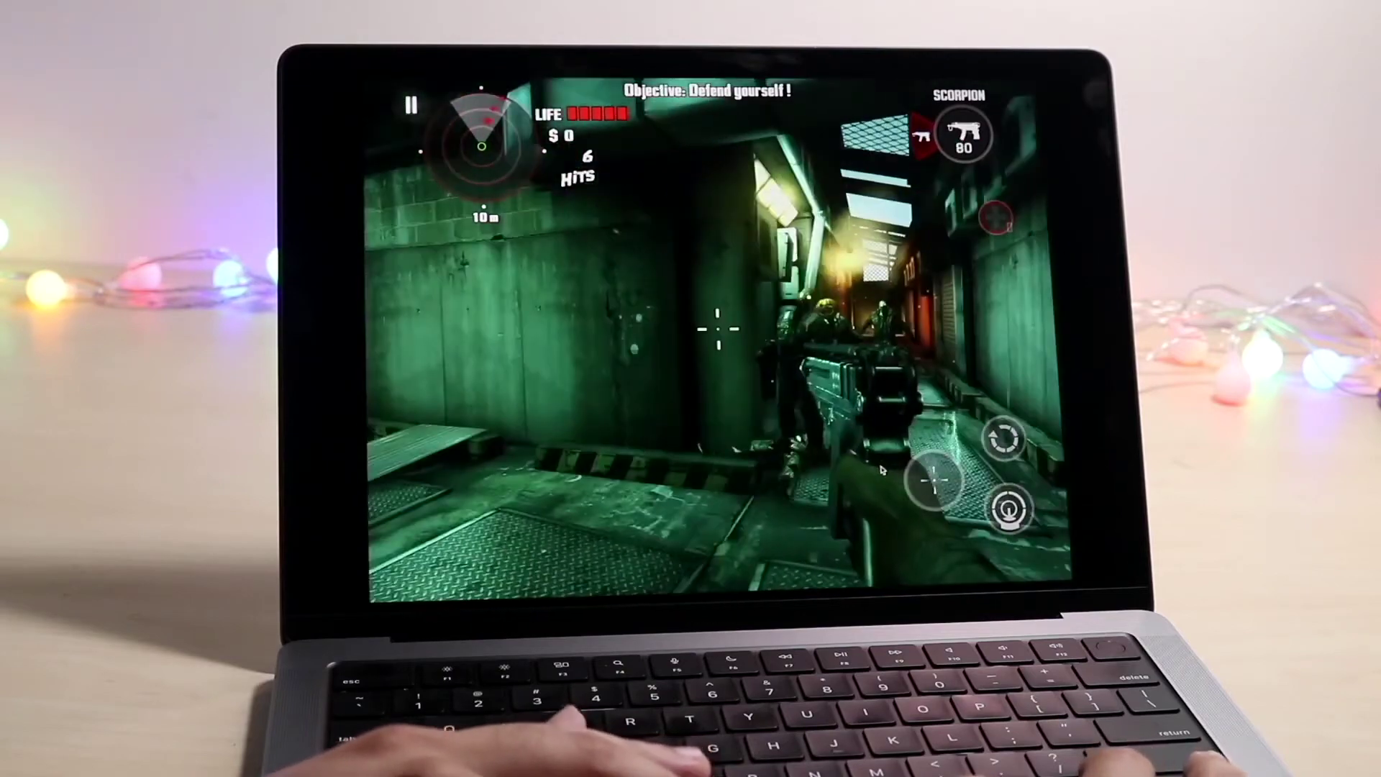
key("a")
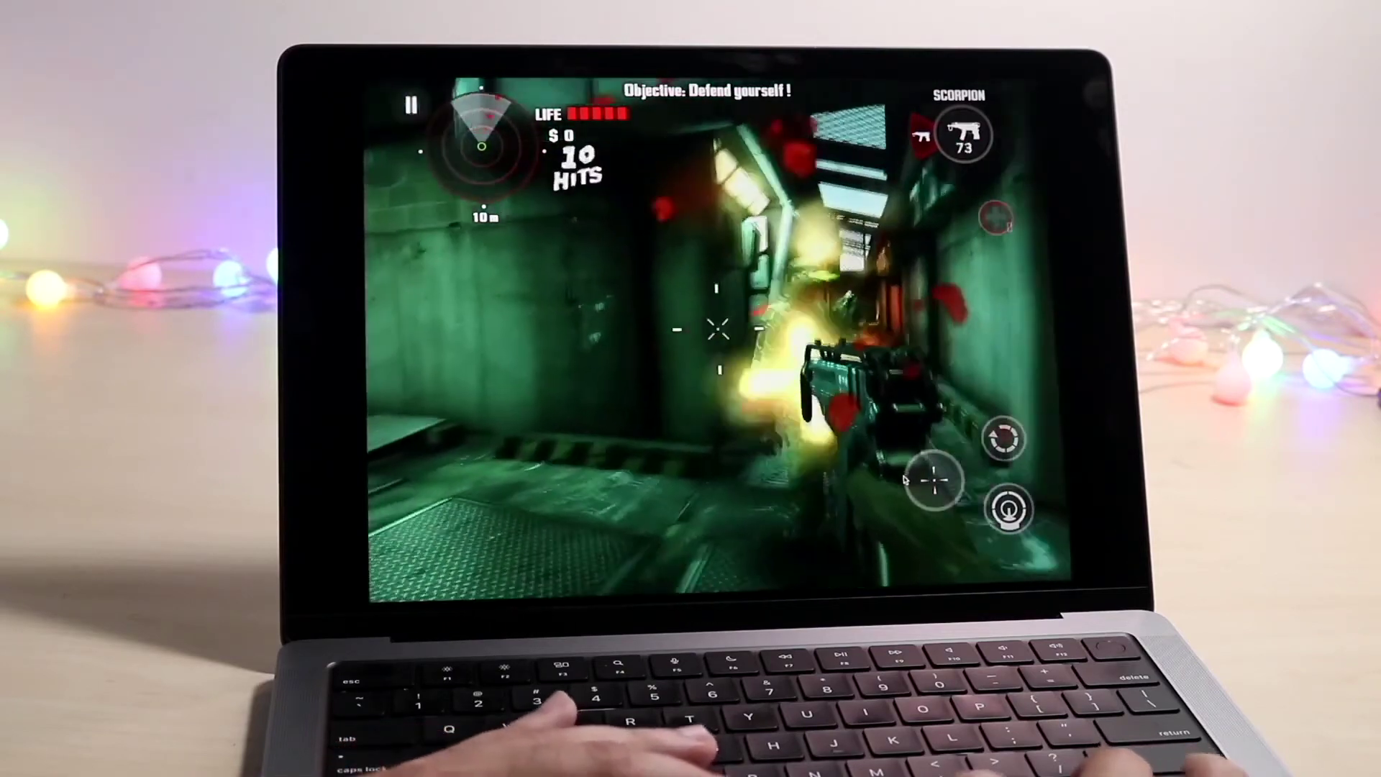
key("r")
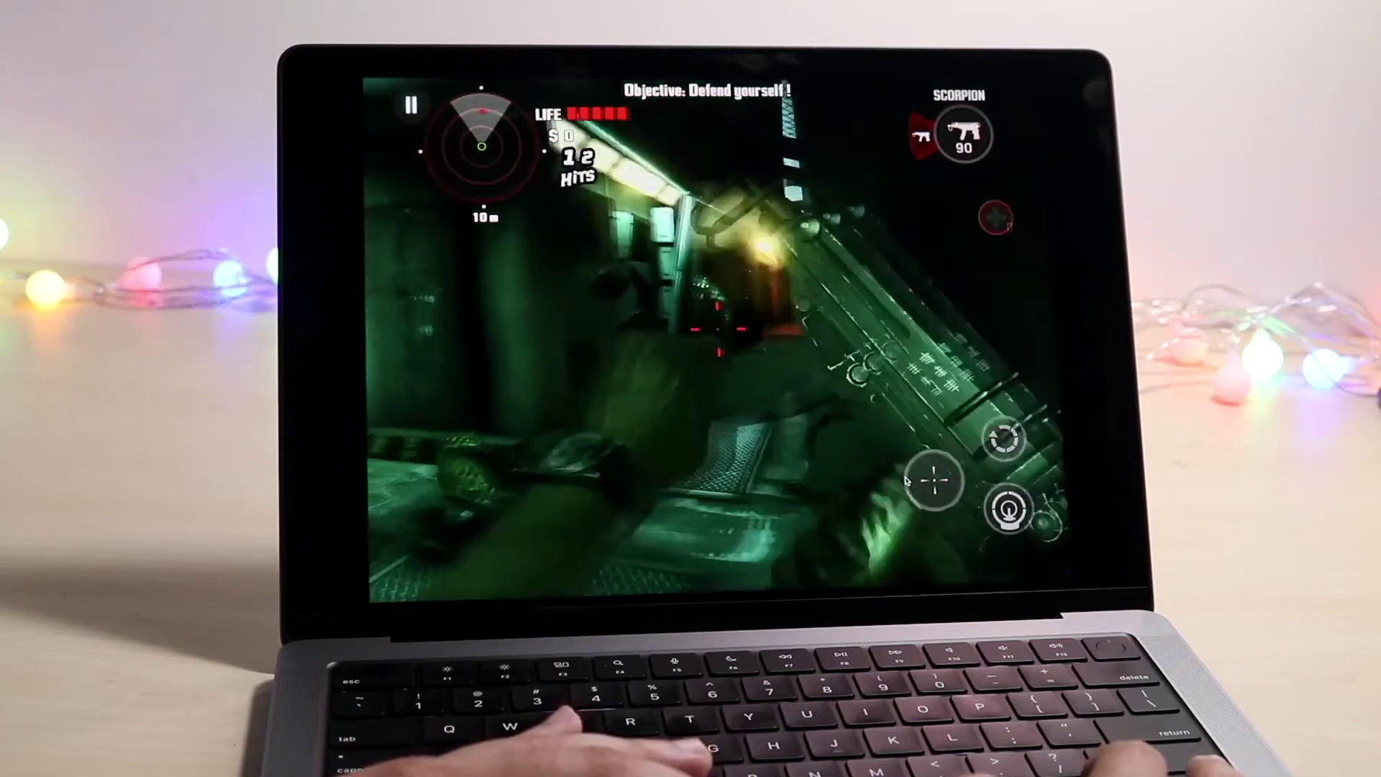